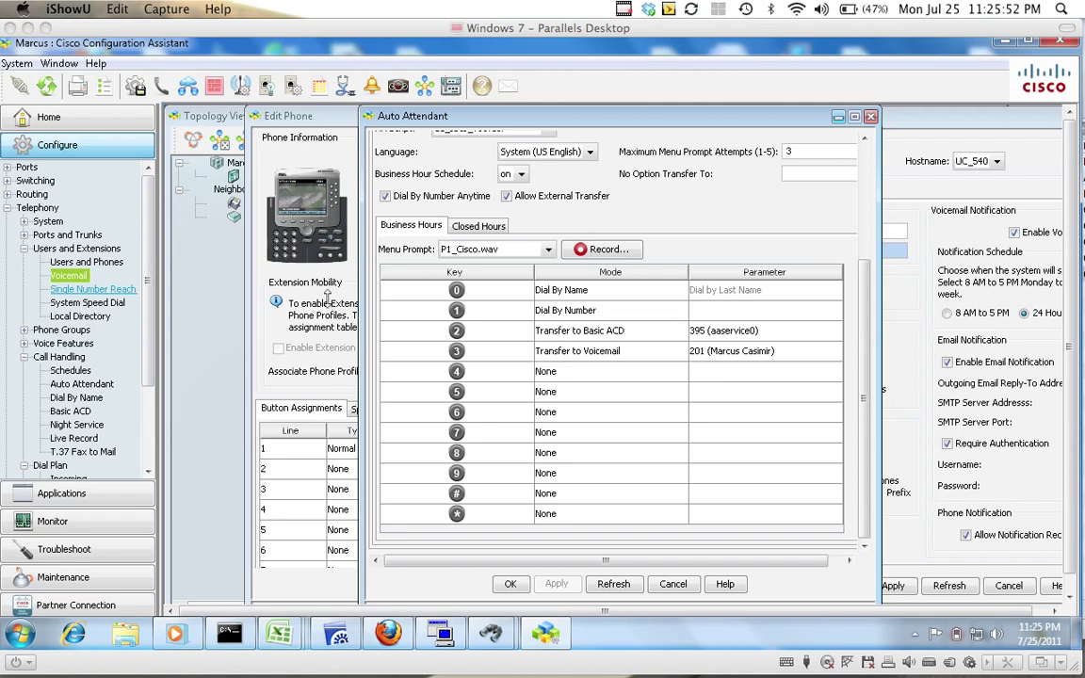
Minimize the Auto Attendant window to reveal the Voicemail setup with access extension 399.
{"action": "left_click", "coordinate": [330, 304]}
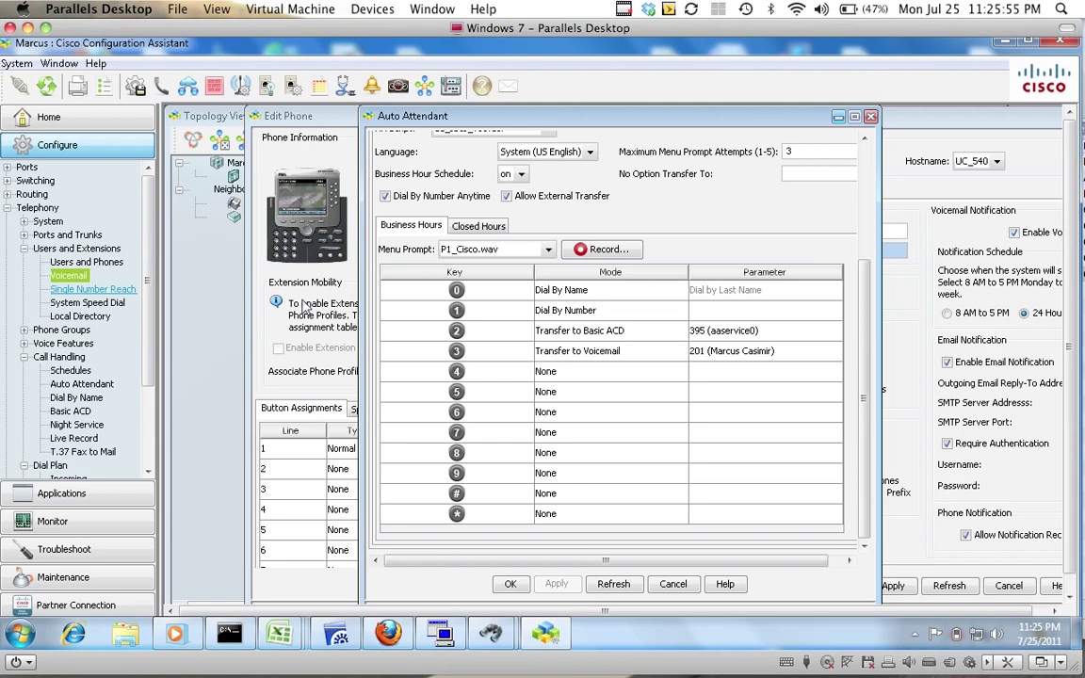
{"action": "left_click", "coordinate": [838, 118]}
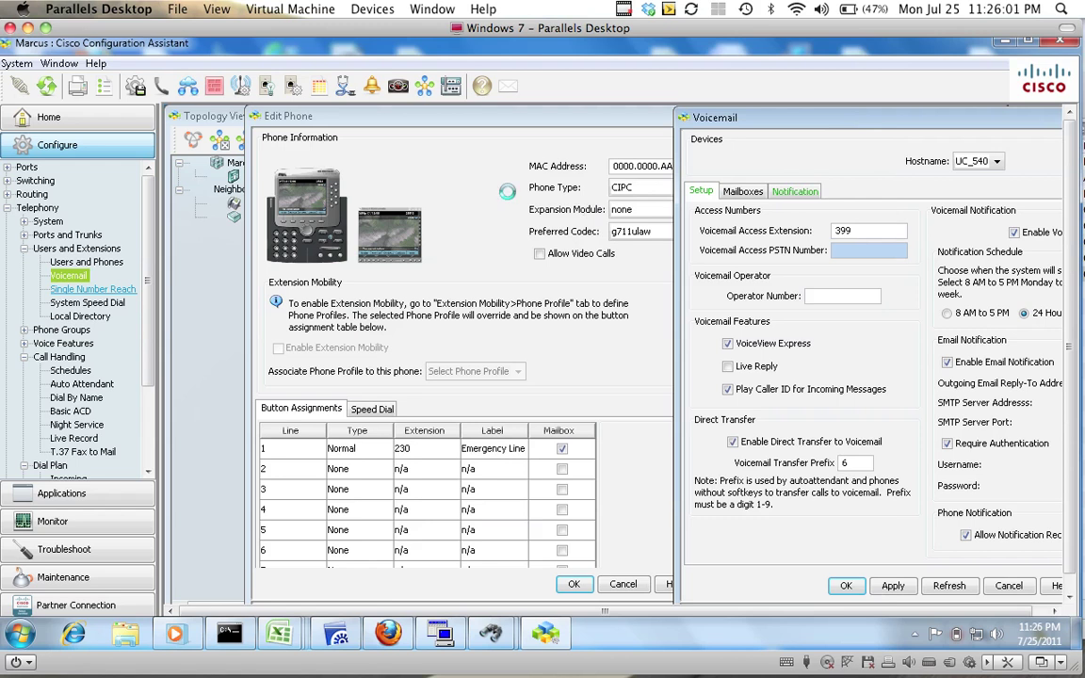
Bring the CIPC phone's Edit Phone window forward and show line 1, extension 230 (Emergency Line).
{"action": "left_click_drag", "start_coordinate": [526, 113], "coordinate": [488, 107]}
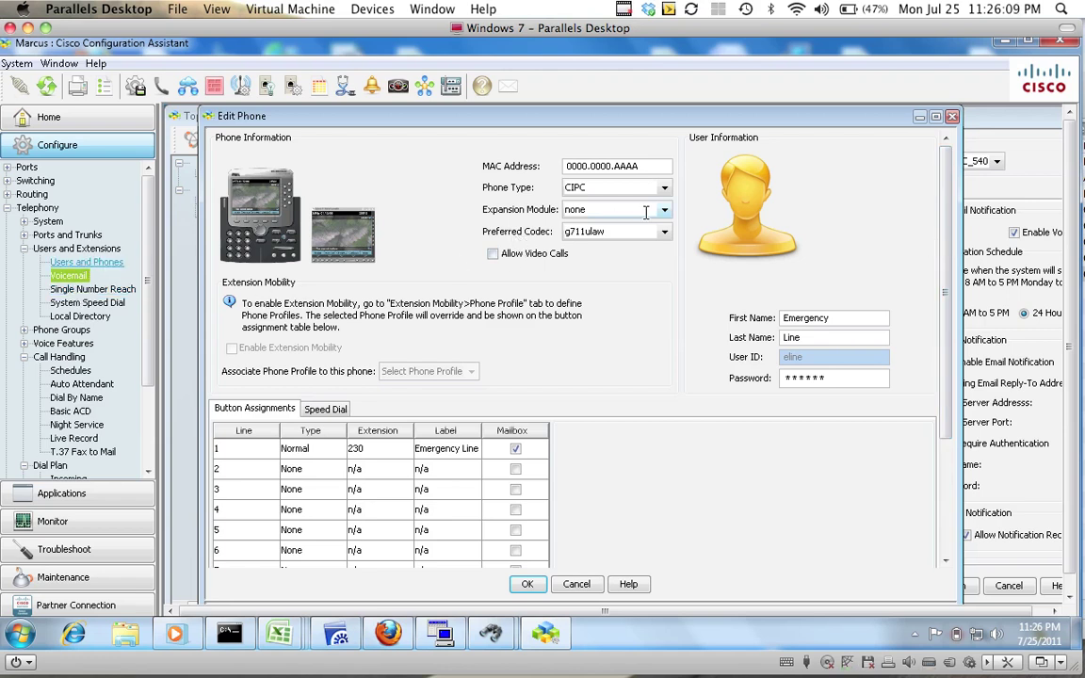
{"action": "left_click_drag", "start_coordinate": [566, 165], "coordinate": [657, 165]}
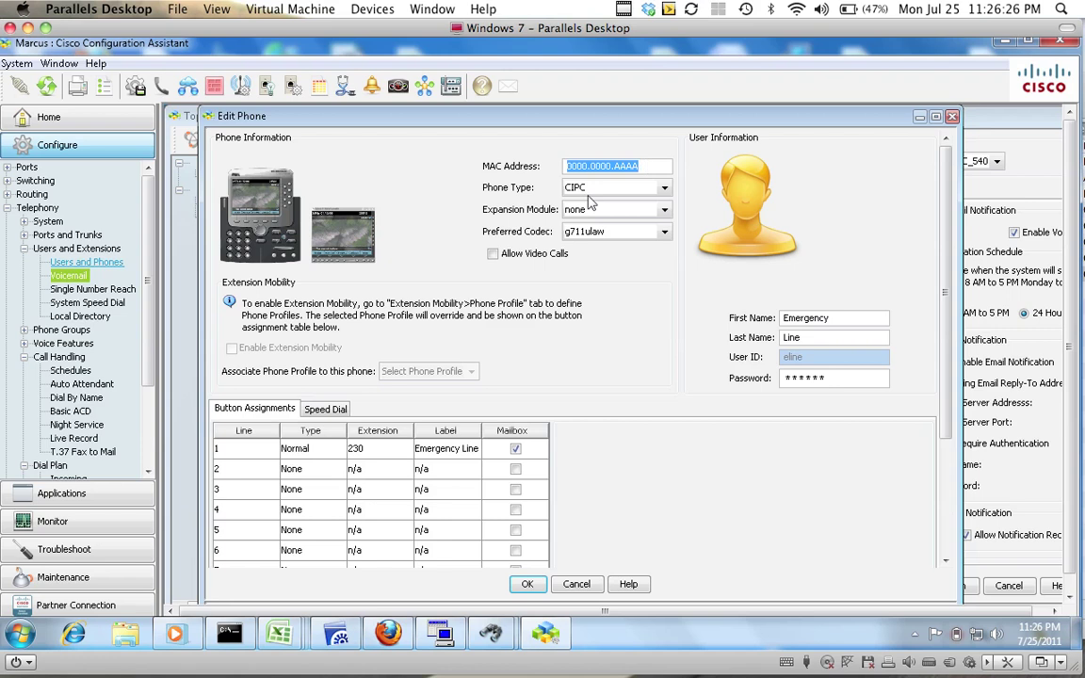
{"action": "left_click", "coordinate": [366, 452]}
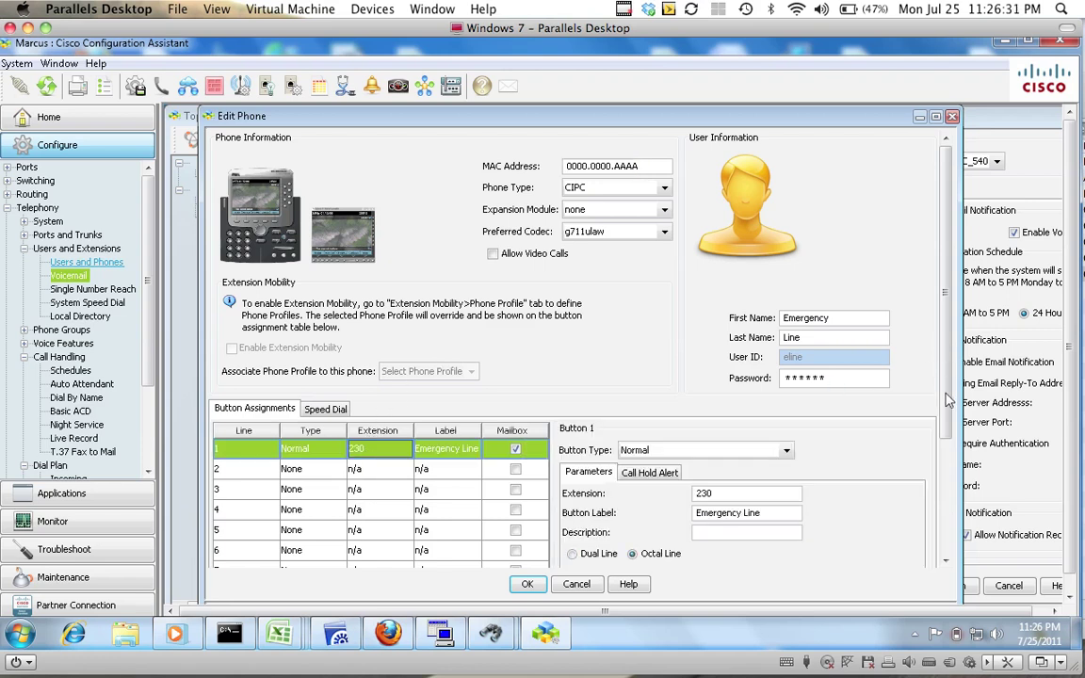
{"action": "scroll", "coordinate": [947, 348], "scroll_direction": "down", "scroll_amount": 5}
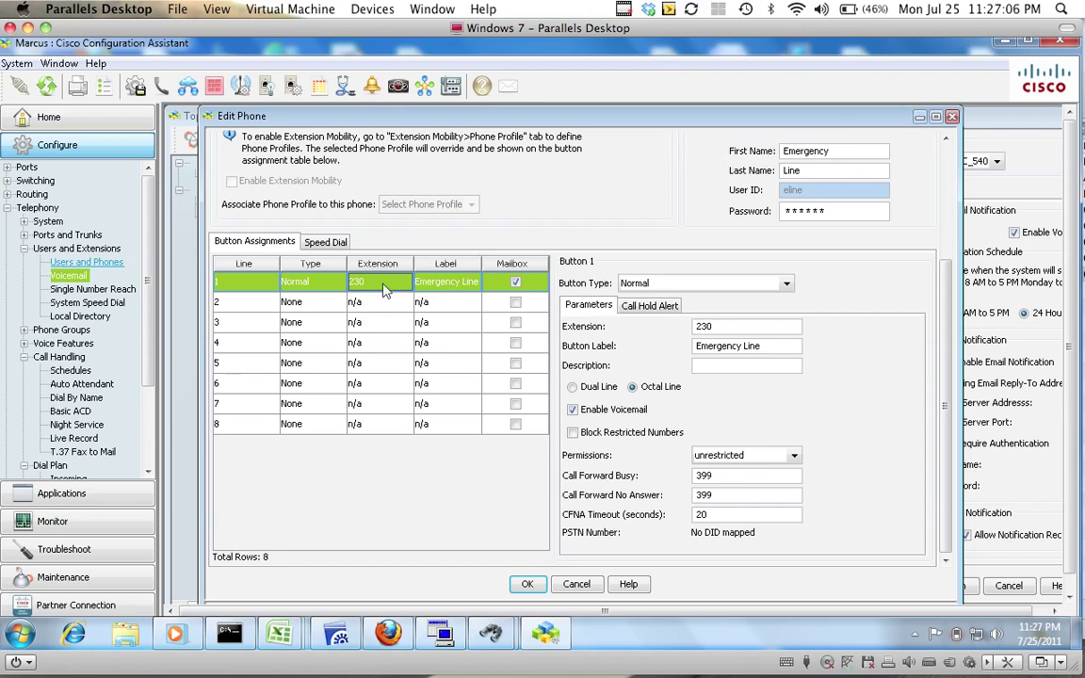
Set voicemail notifications to 24 Hours and show the notification users list with extension 201.
{"action": "left_click", "coordinate": [920, 118]}
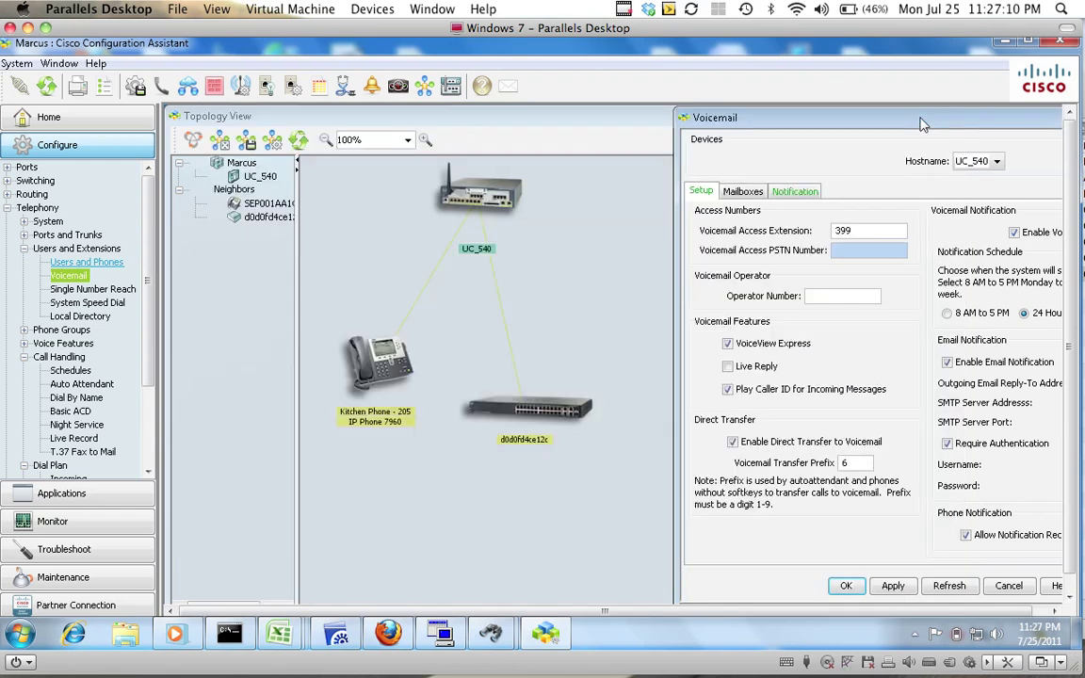
{"action": "left_click_drag", "start_coordinate": [923, 125], "coordinate": [649, 120]}
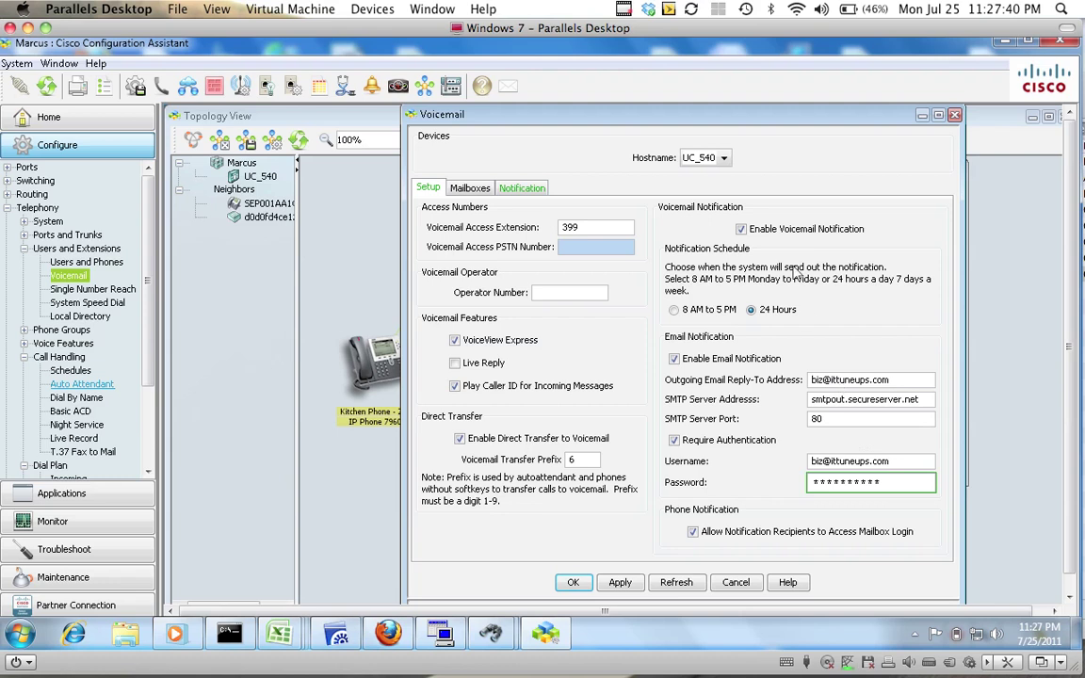
{"action": "left_click", "coordinate": [751, 309]}
{"action": "key", "text": "Right"}
{"action": "left_click", "coordinate": [514, 191]}
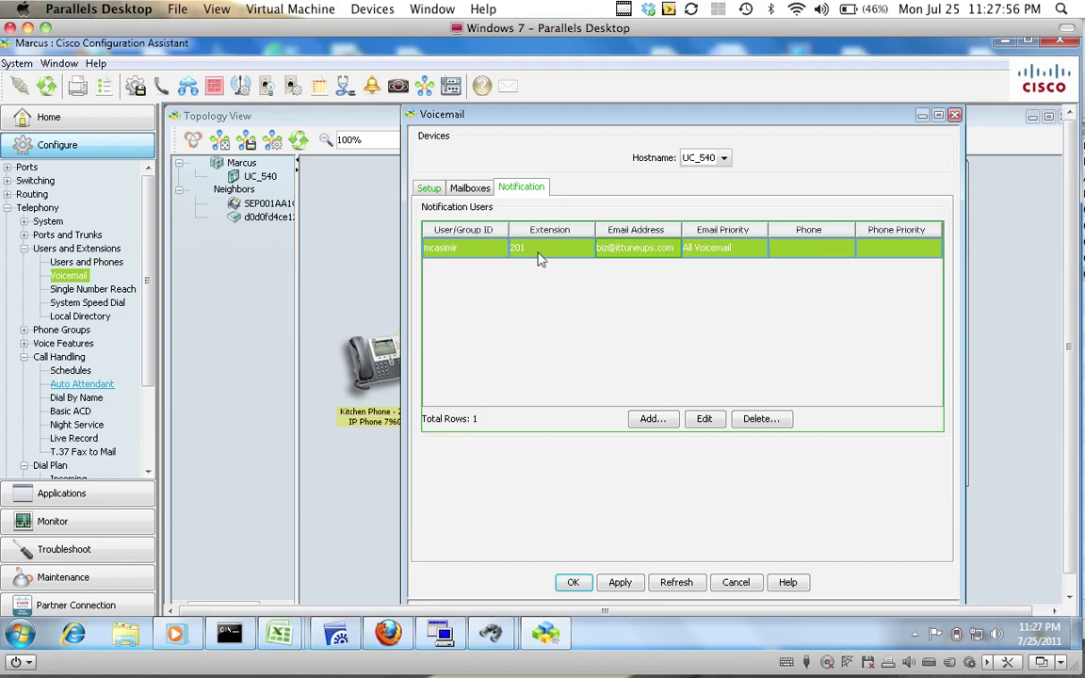
{"action": "left_click", "coordinate": [652, 421]}
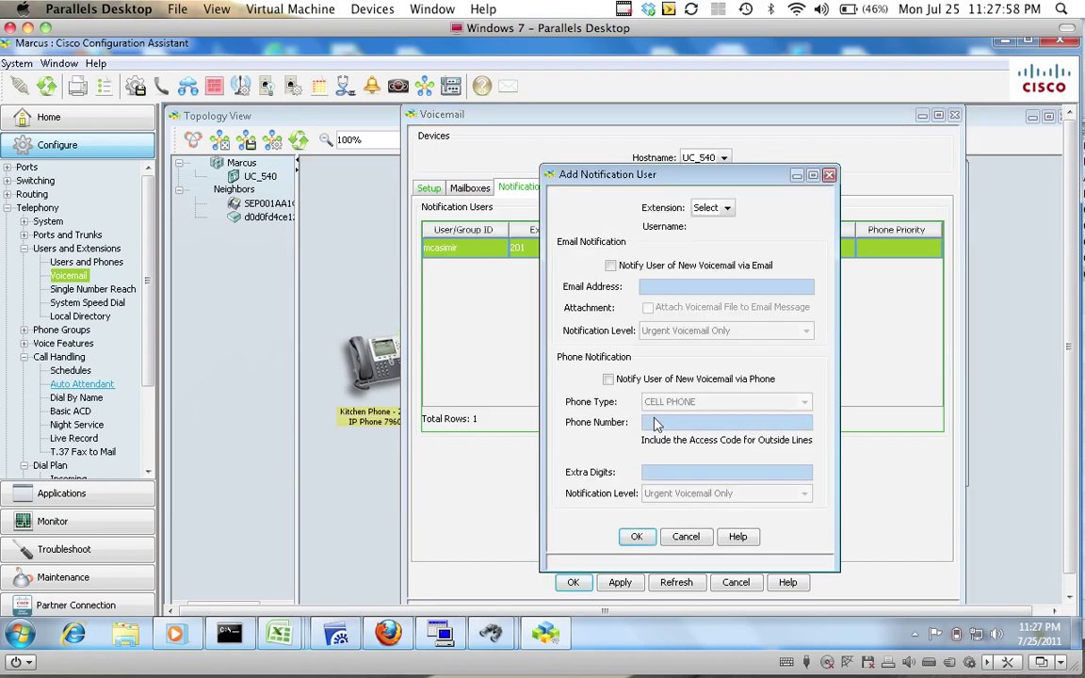
{"action": "left_click", "coordinate": [725, 208]}
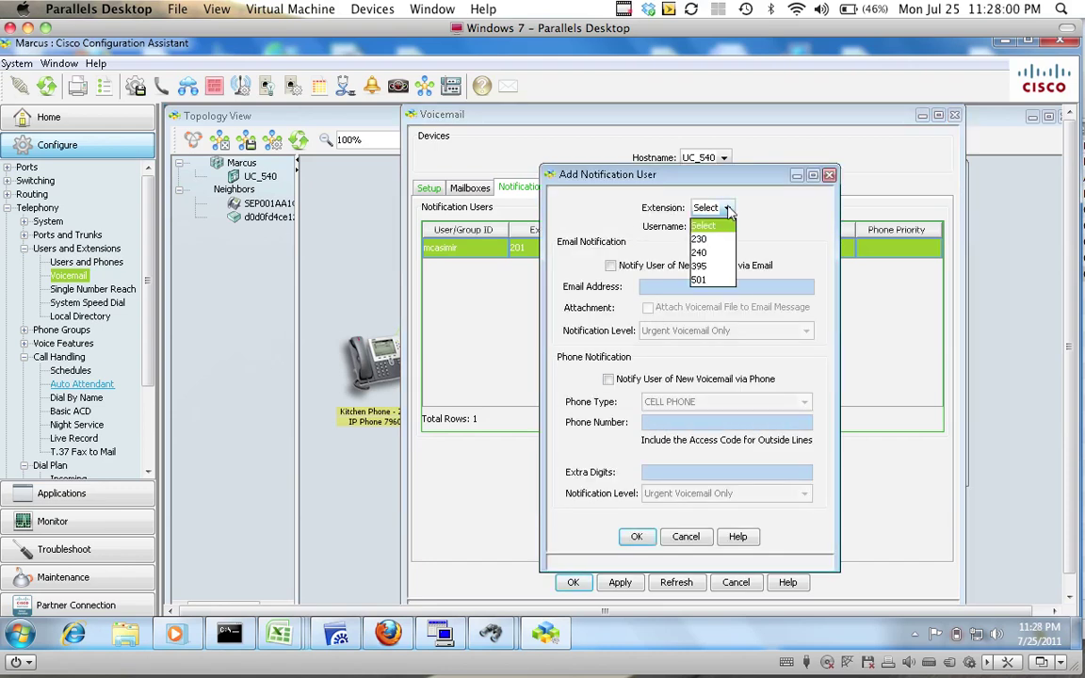
{"action": "left_click", "coordinate": [715, 240]}
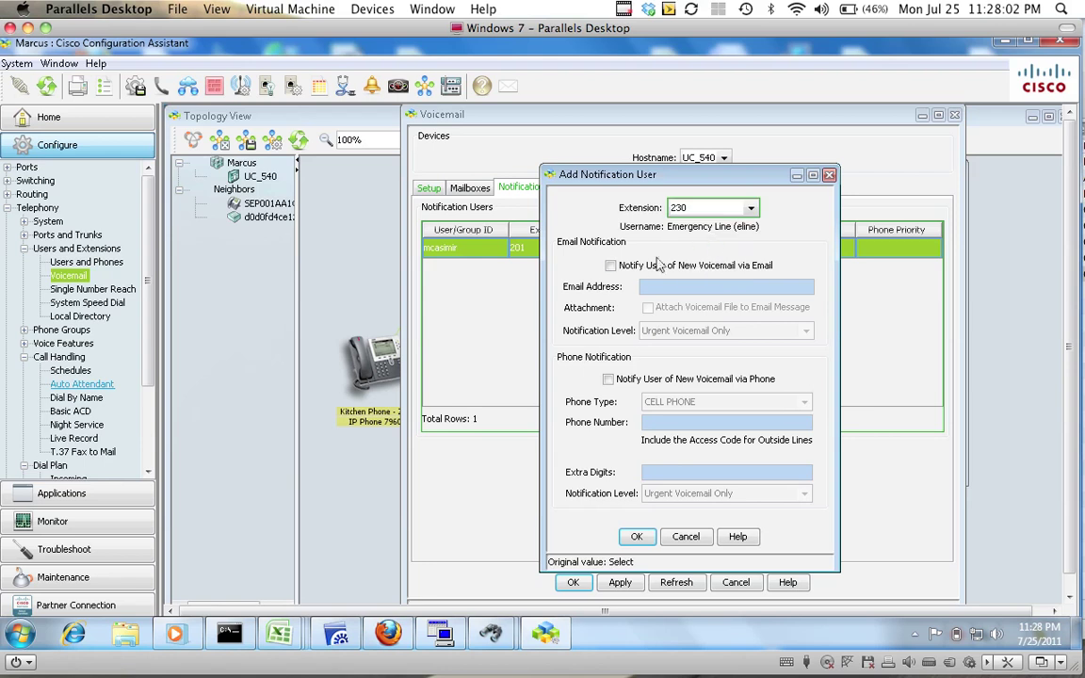
{"action": "left_click", "coordinate": [635, 268]}
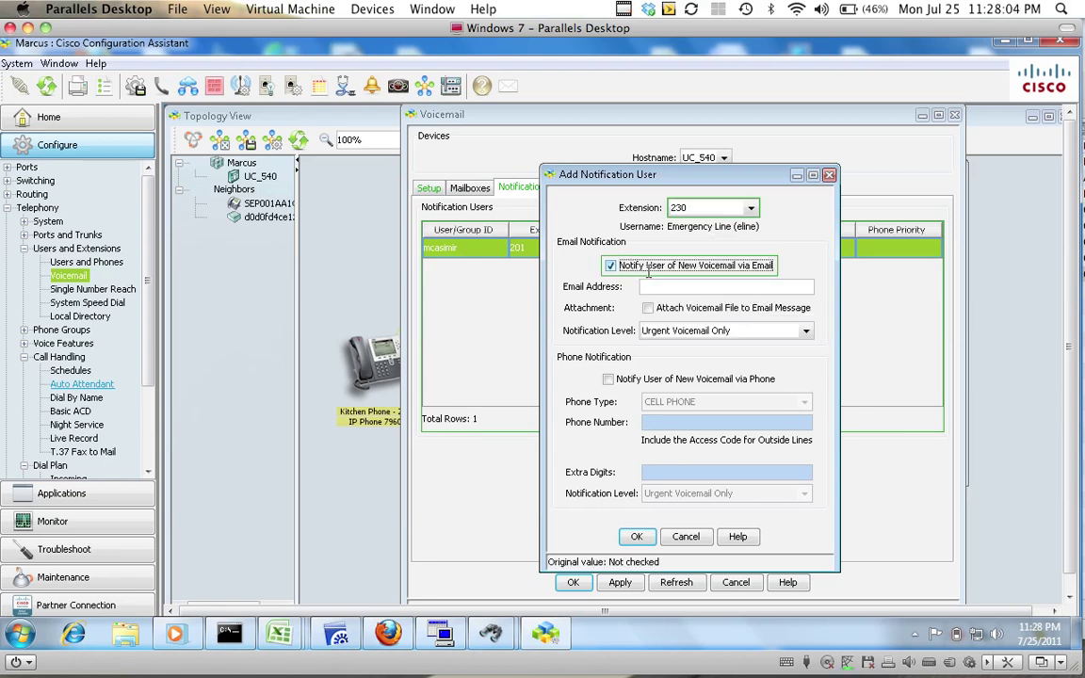
{"action": "left_click", "coordinate": [684, 288]}
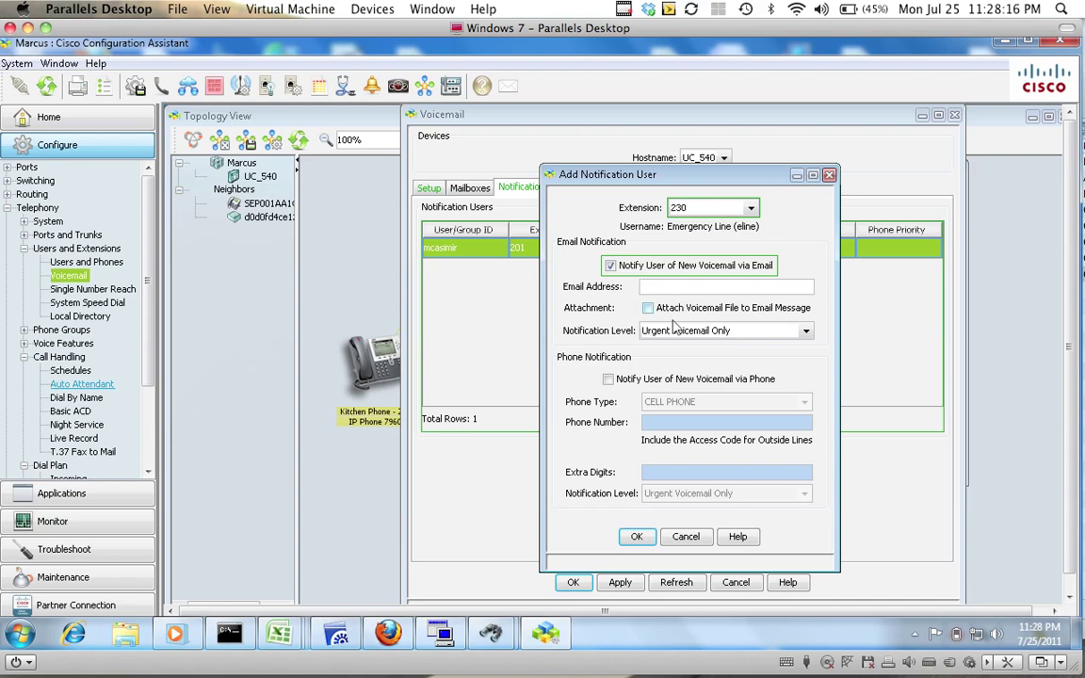
{"action": "left_click", "coordinate": [652, 311]}
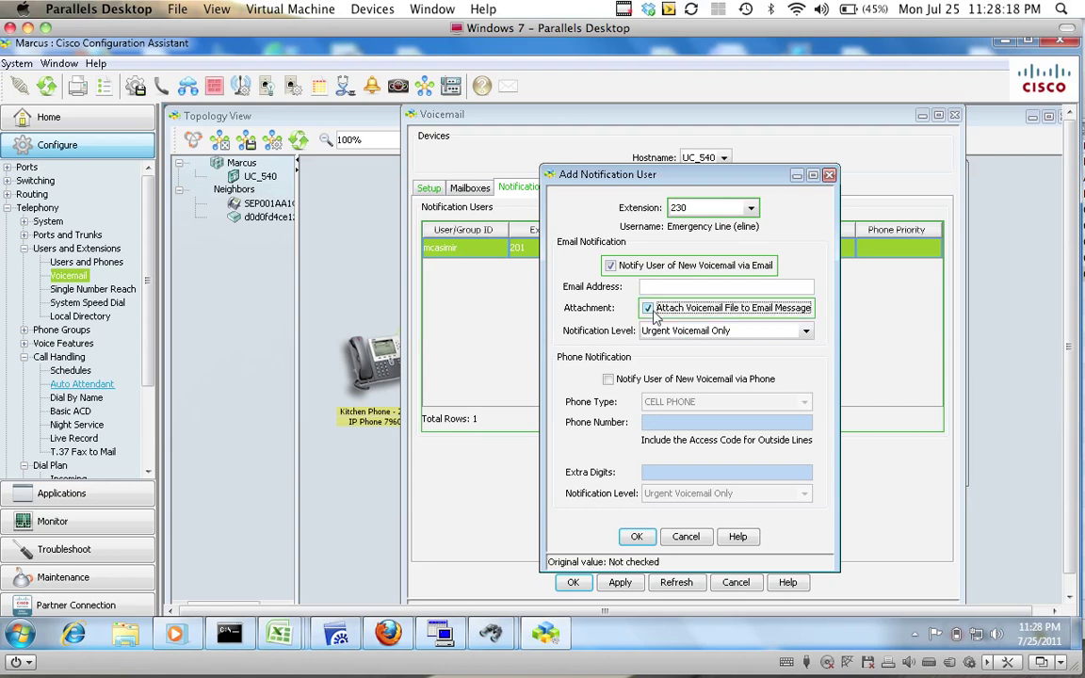
{"action": "left_click", "coordinate": [731, 335]}
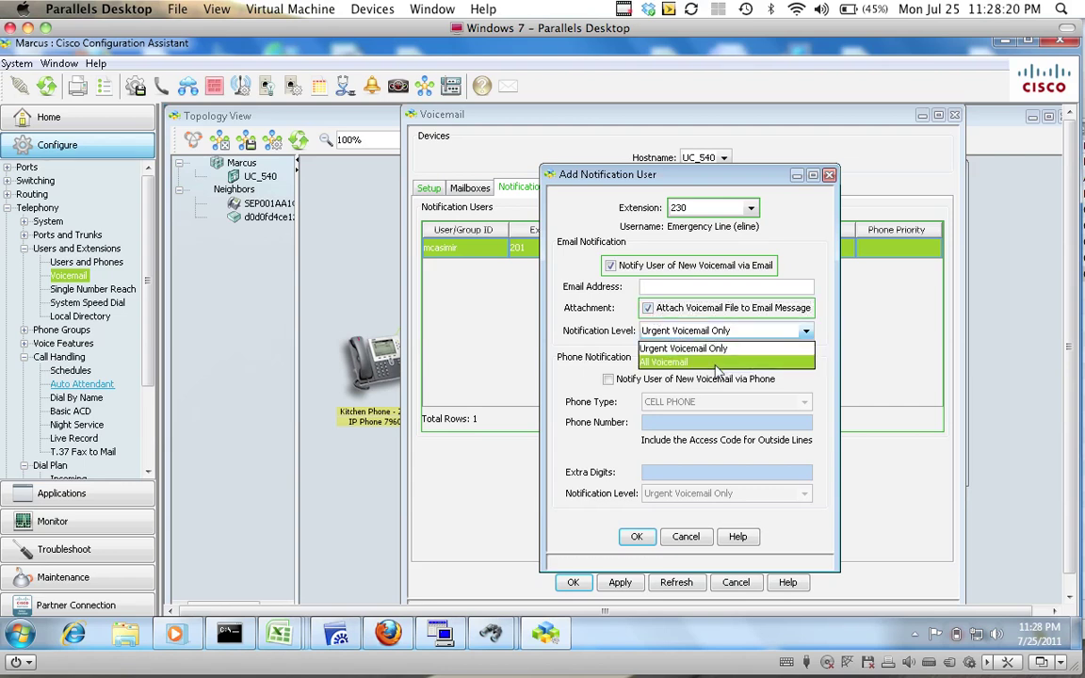
{"action": "left_click", "coordinate": [714, 360]}
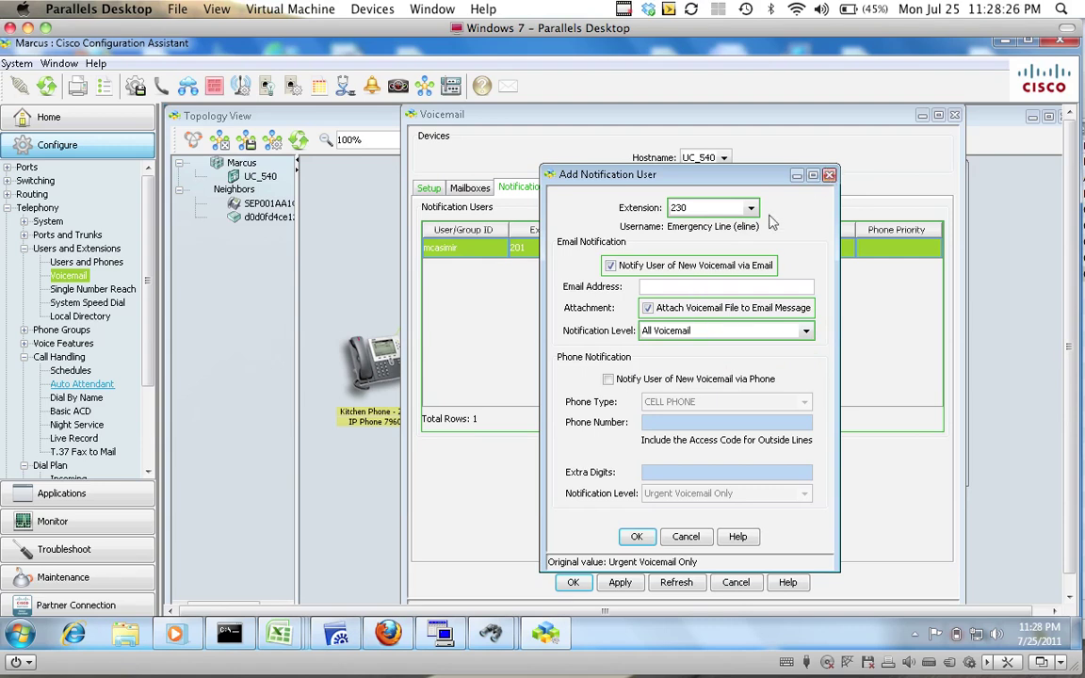
{"action": "left_click", "coordinate": [829, 177]}
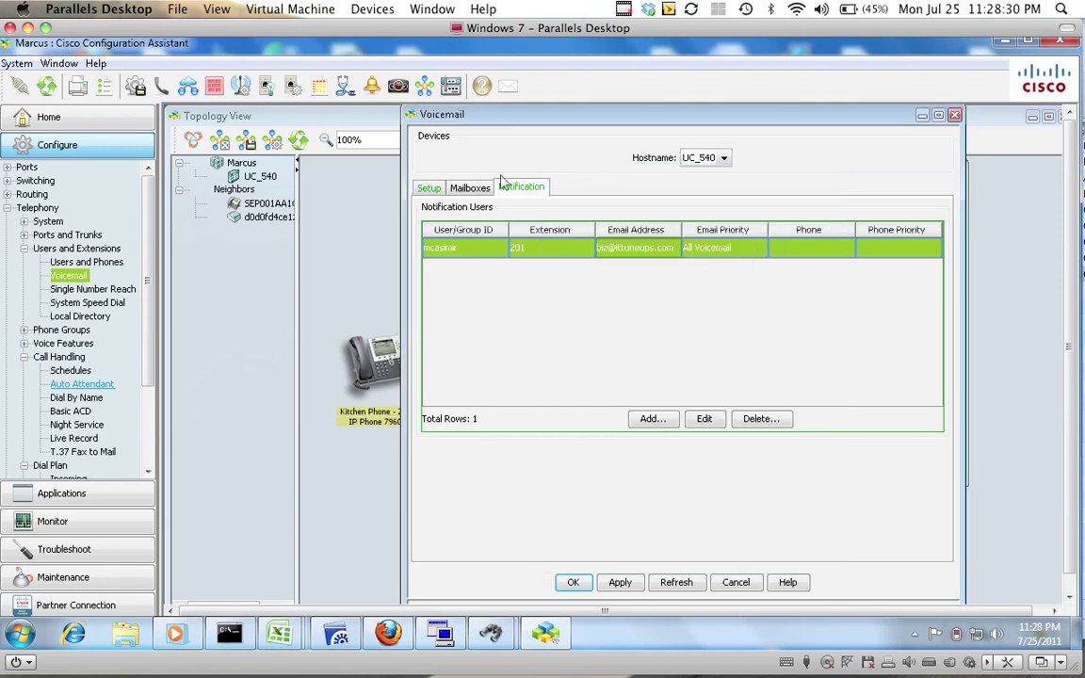
{"action": "left_click", "coordinate": [428, 188]}
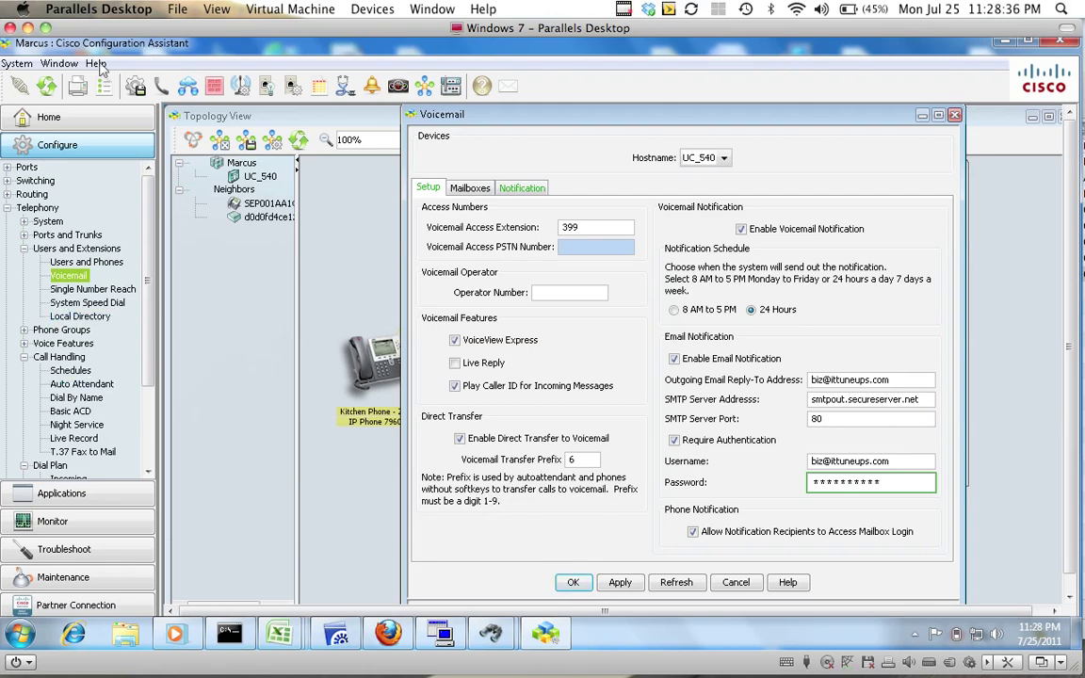
Return to the Auto Attendant key table through the Window menu and start changing key 6's Mode.
{"action": "left_click", "coordinate": [69, 63]}
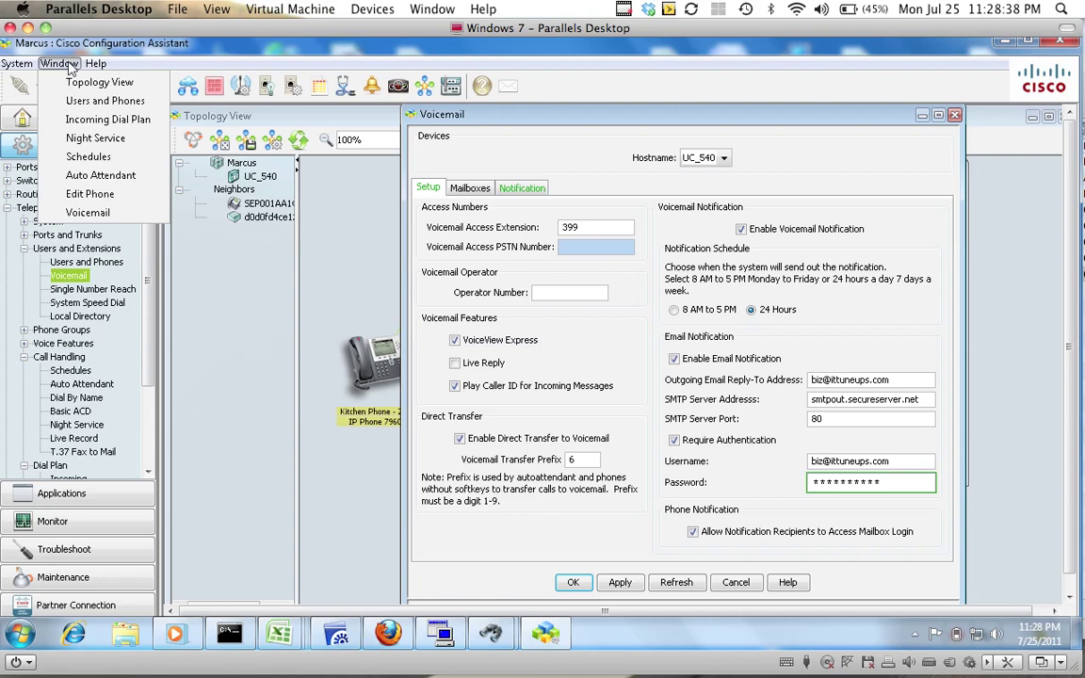
{"action": "left_click", "coordinate": [80, 177]}
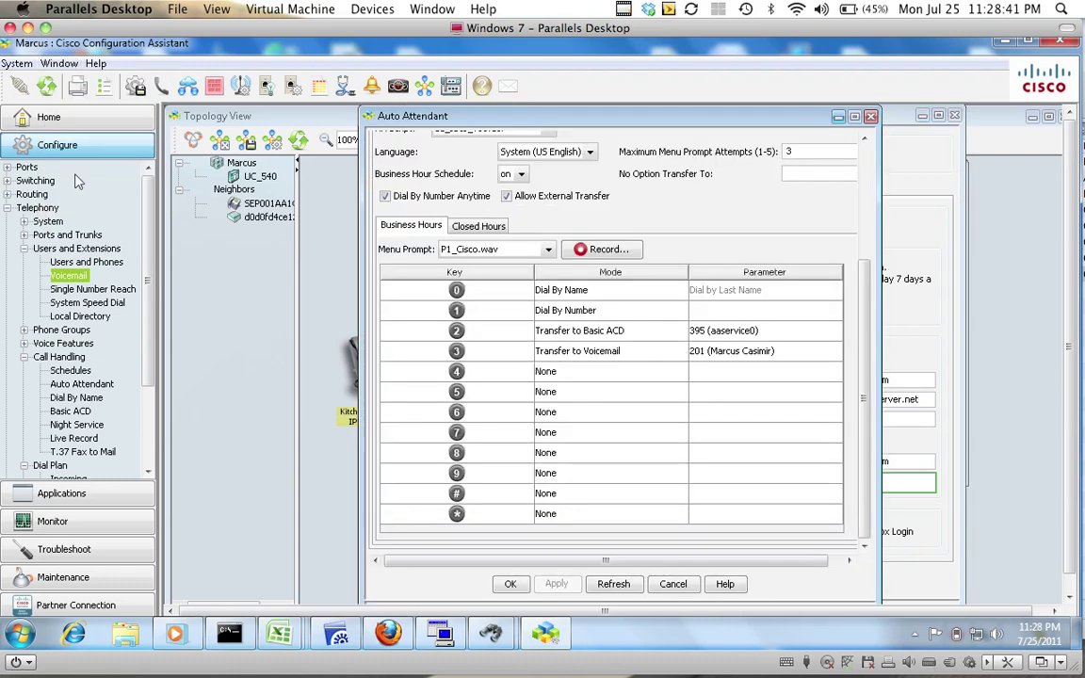
{"action": "left_click", "coordinate": [500, 417]}
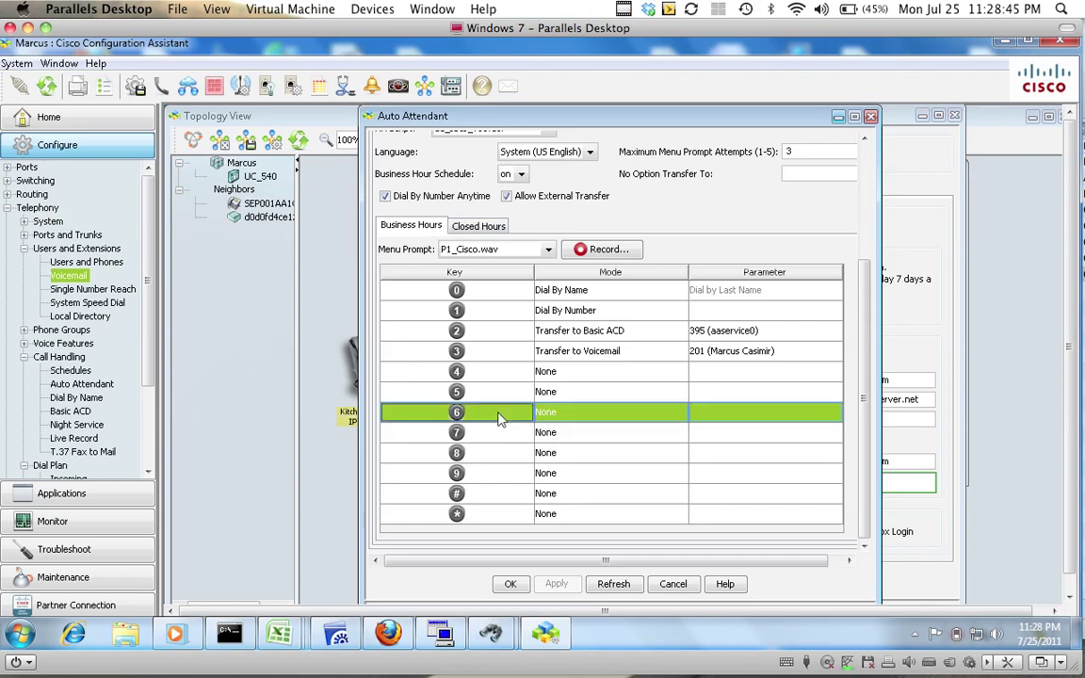
{"action": "left_click", "coordinate": [636, 418]}
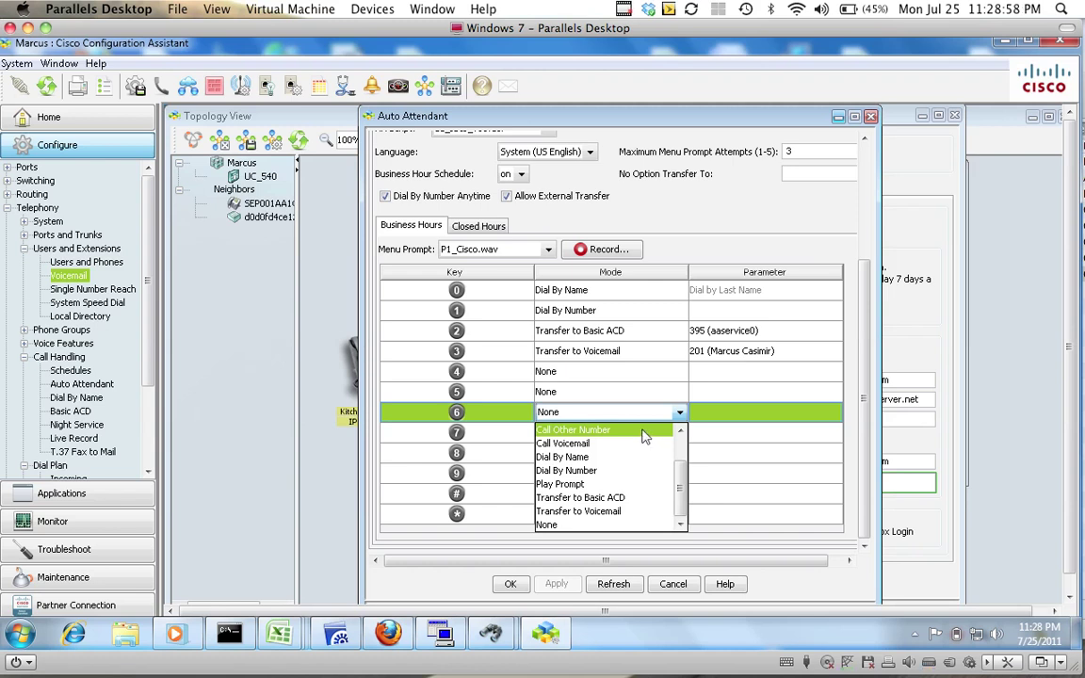
Set key 6 to Transfer to Voicemail with parameter 230 (Emergency Line).
{"action": "left_click", "coordinate": [594, 510]}
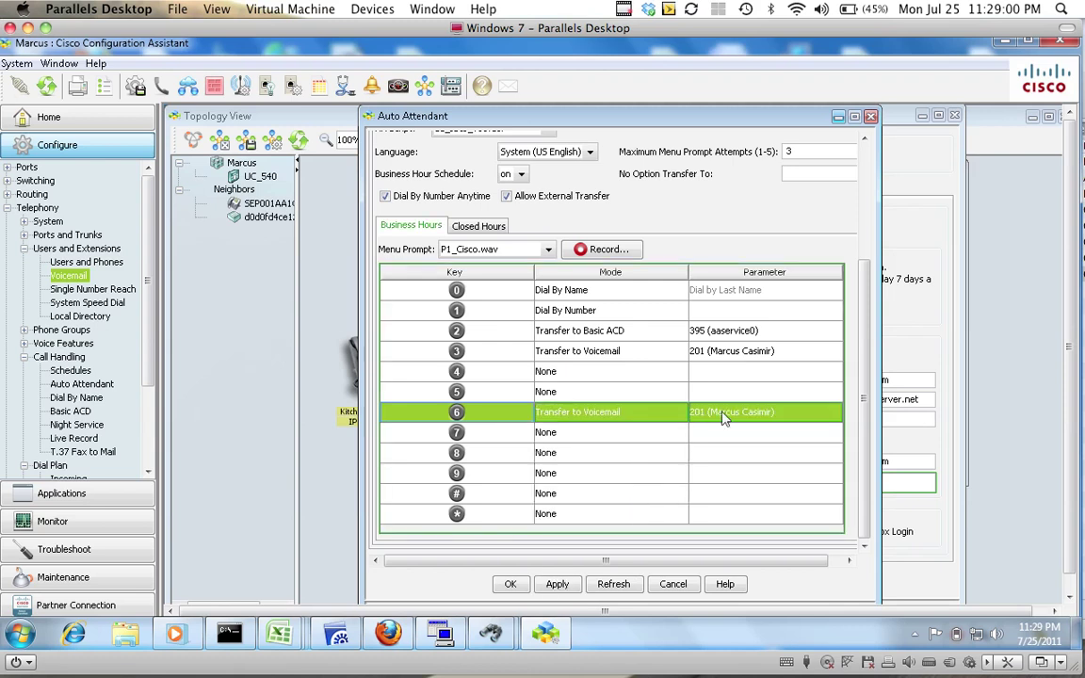
{"action": "left_click", "coordinate": [723, 415]}
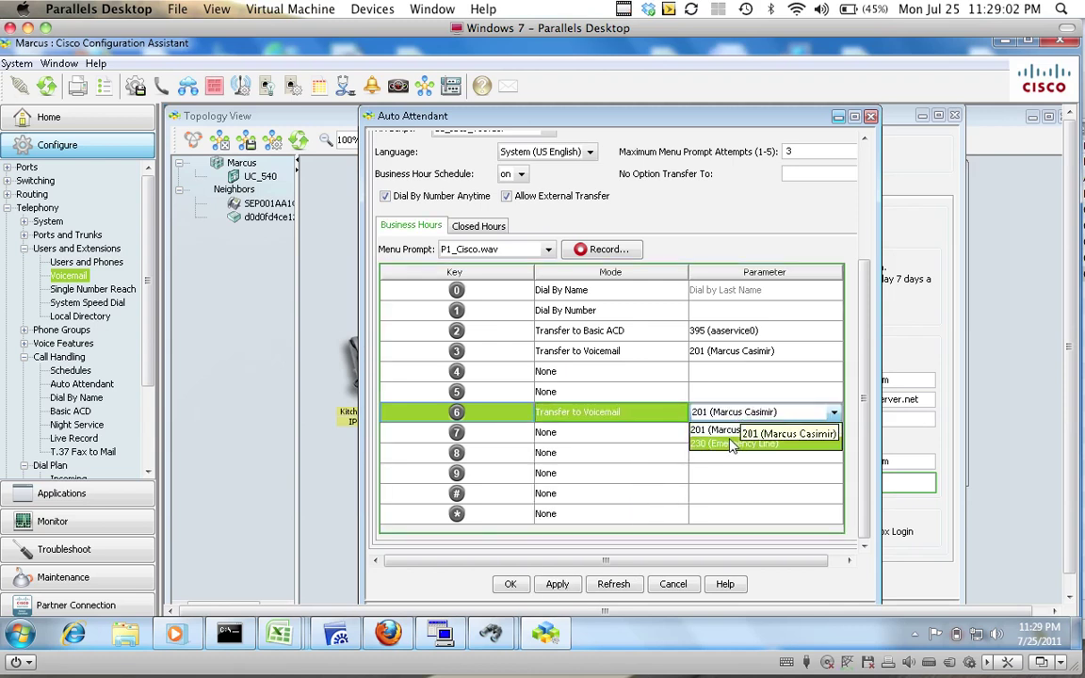
{"action": "left_click", "coordinate": [732, 445]}
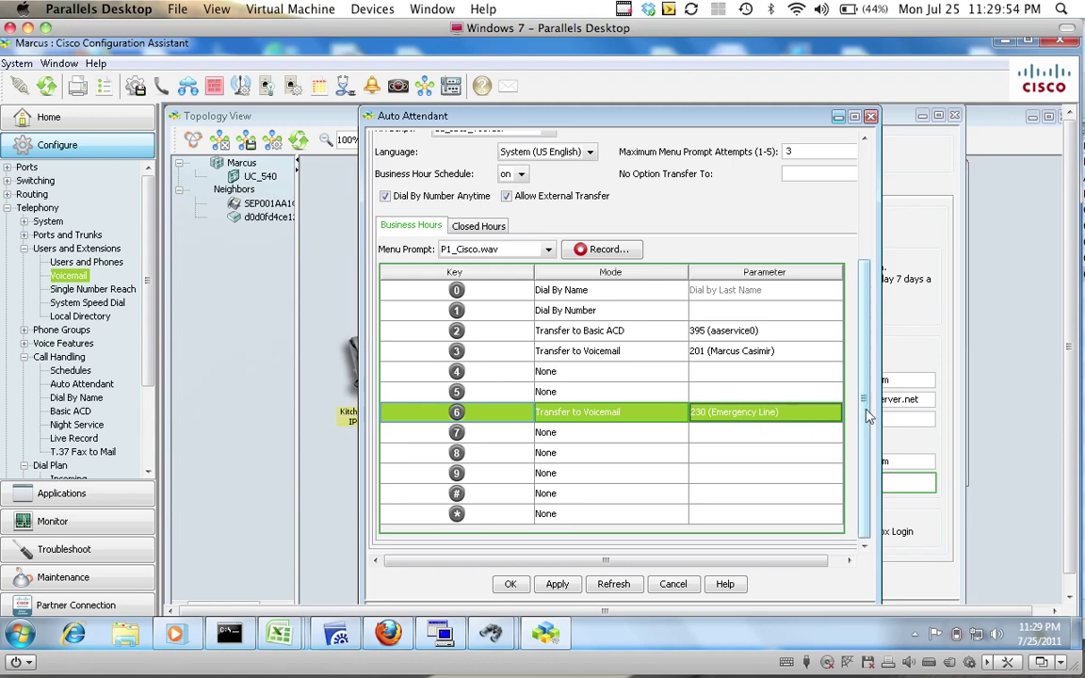
{"action": "left_click_drag", "start_coordinate": [868, 416], "coordinate": [872, 302]}
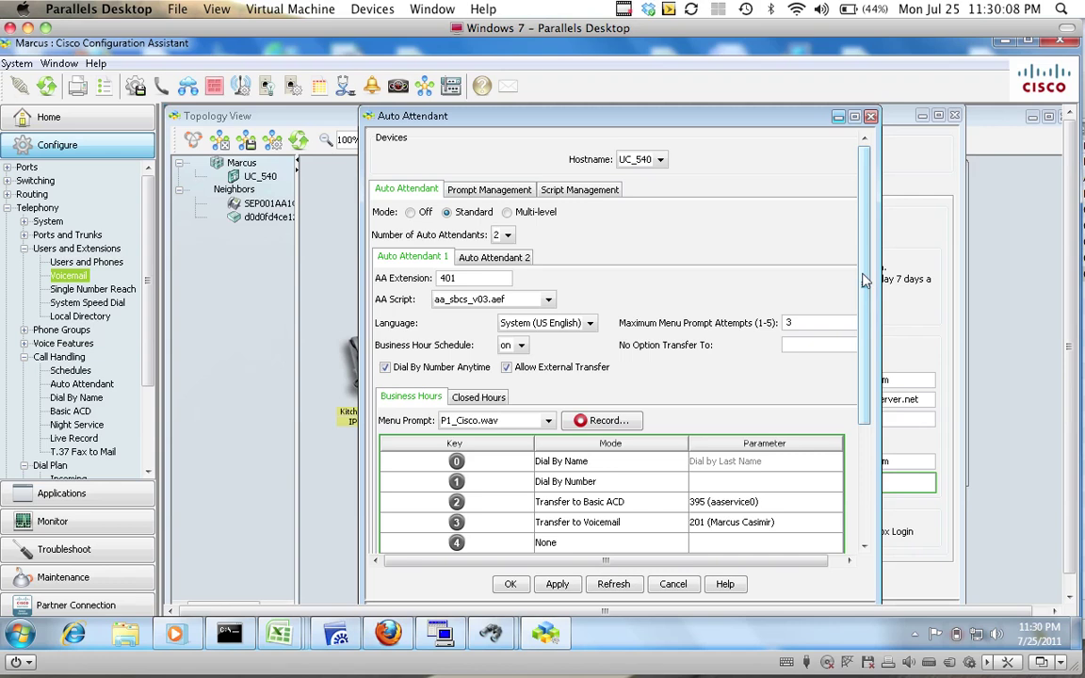
{"action": "left_click_drag", "start_coordinate": [867, 271], "coordinate": [867, 393]}
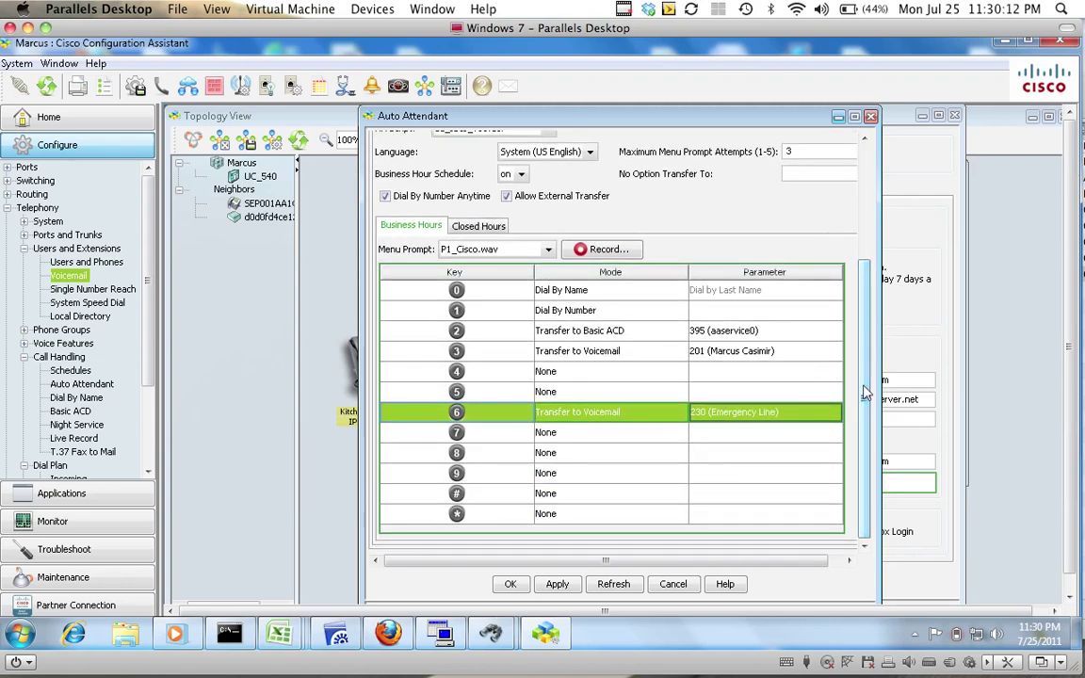
{"action": "mouse_move", "coordinate": [820, 674]}
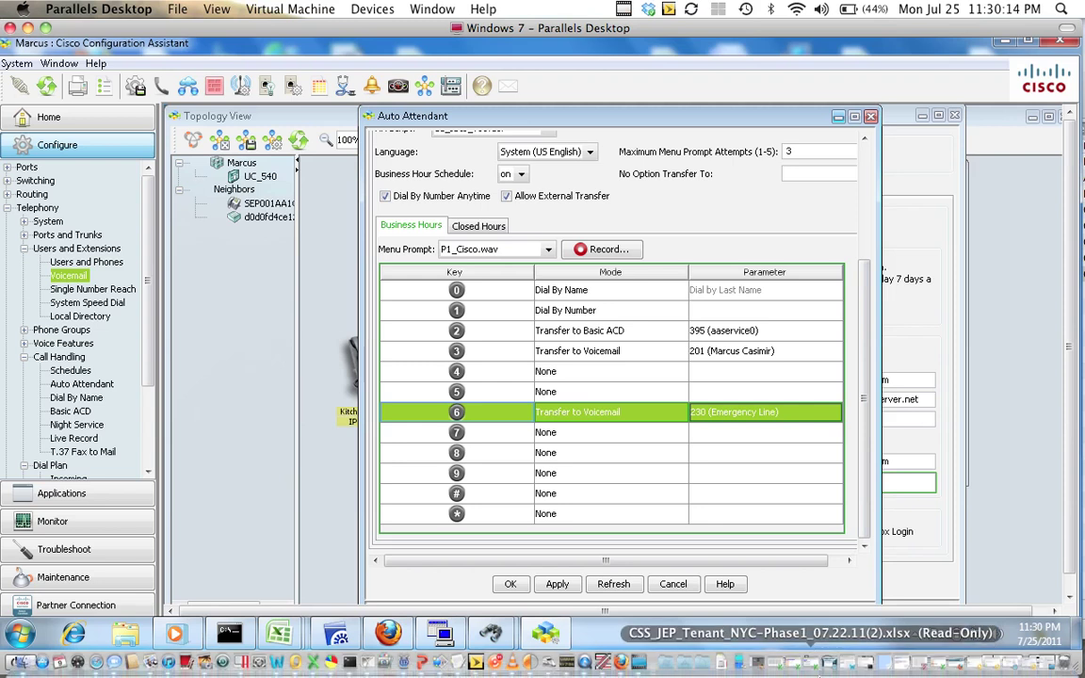